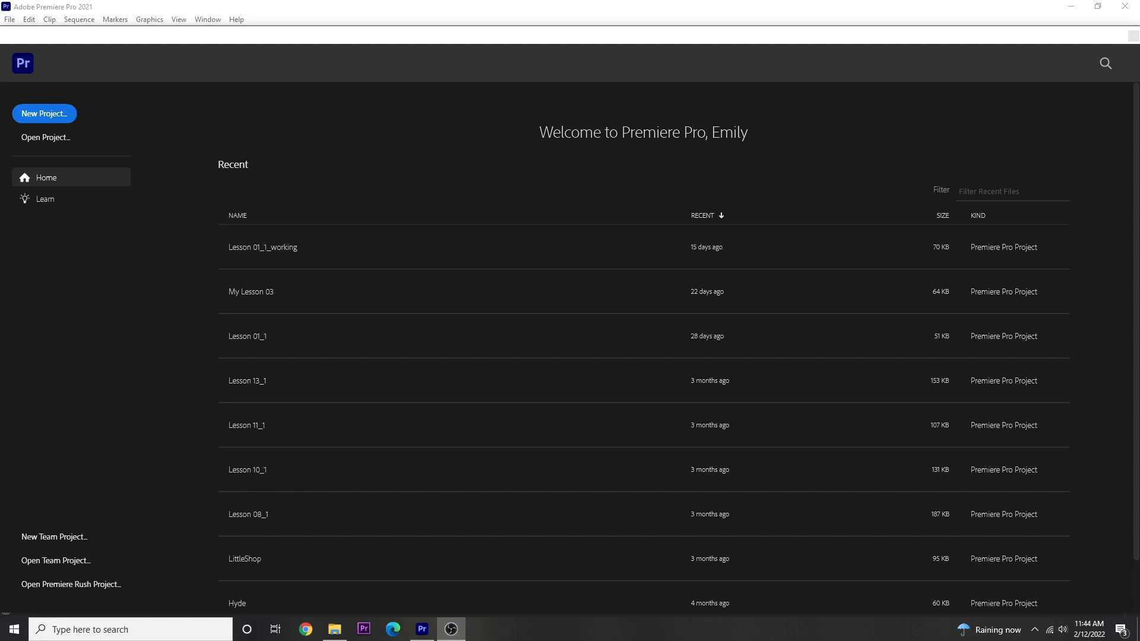
- Open the Lesson 06 project from the Lessons folder
{"action": "left_click", "coordinate": [28, 139]}
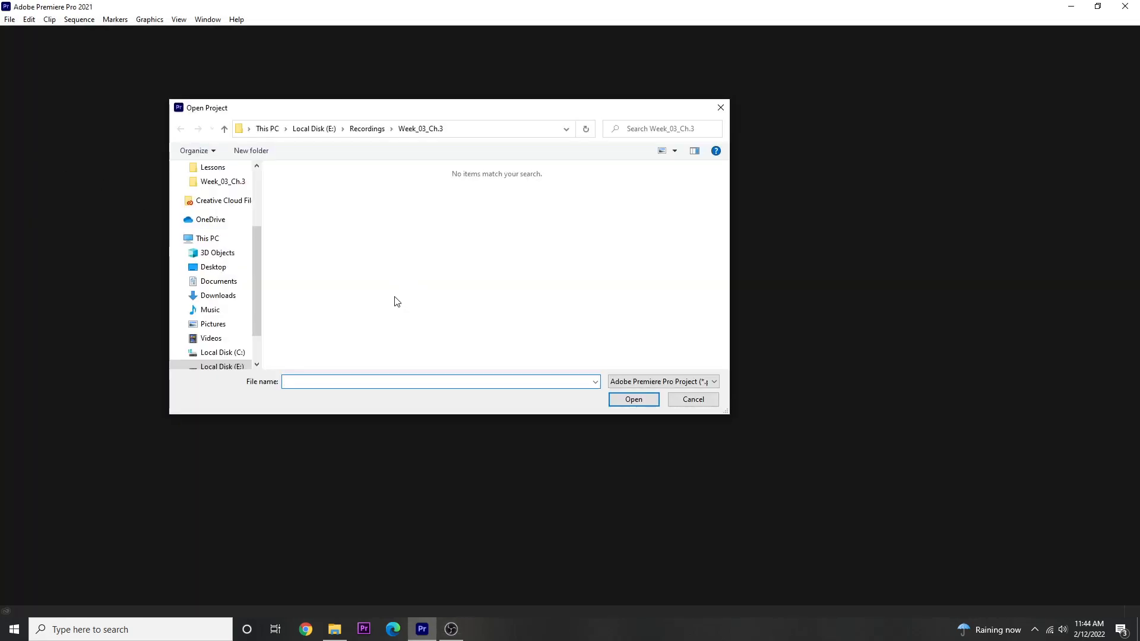
{"action": "left_click", "coordinate": [212, 168]}
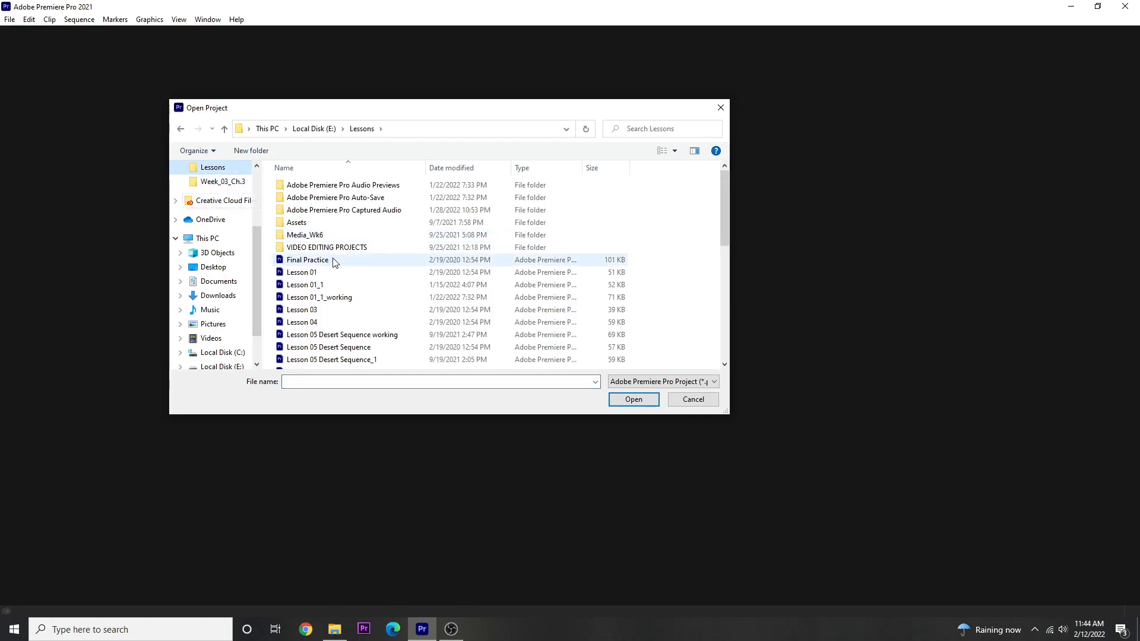
{"action": "scroll", "coordinate": [321, 324], "scroll_direction": "down", "scroll_amount": 2}
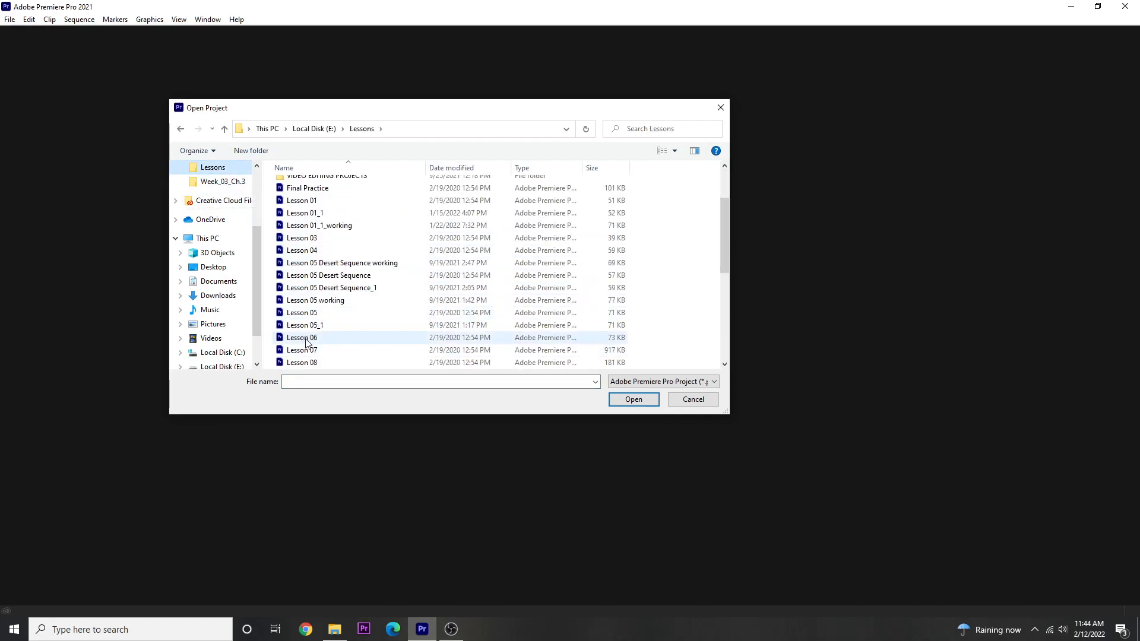
{"action": "left_click", "coordinate": [305, 339]}
{"action": "left_click", "coordinate": [633, 402]}
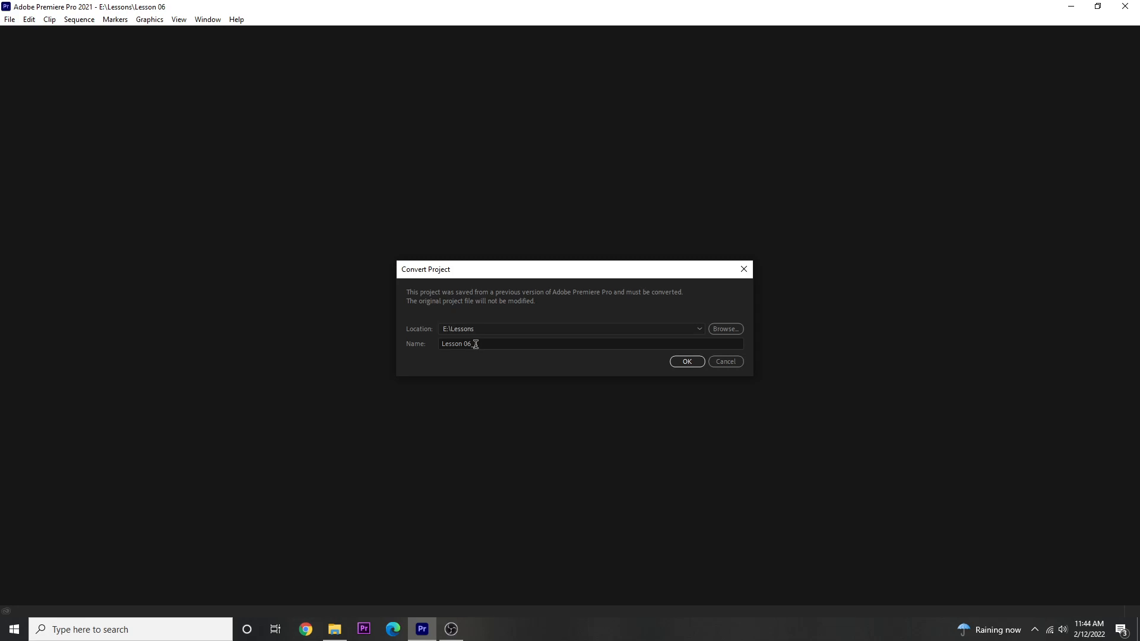
- Convert the project to the current version under the name Lesson 06_working, keeping the E:\Lessons location
{"action": "left_click", "coordinate": [485, 343]}
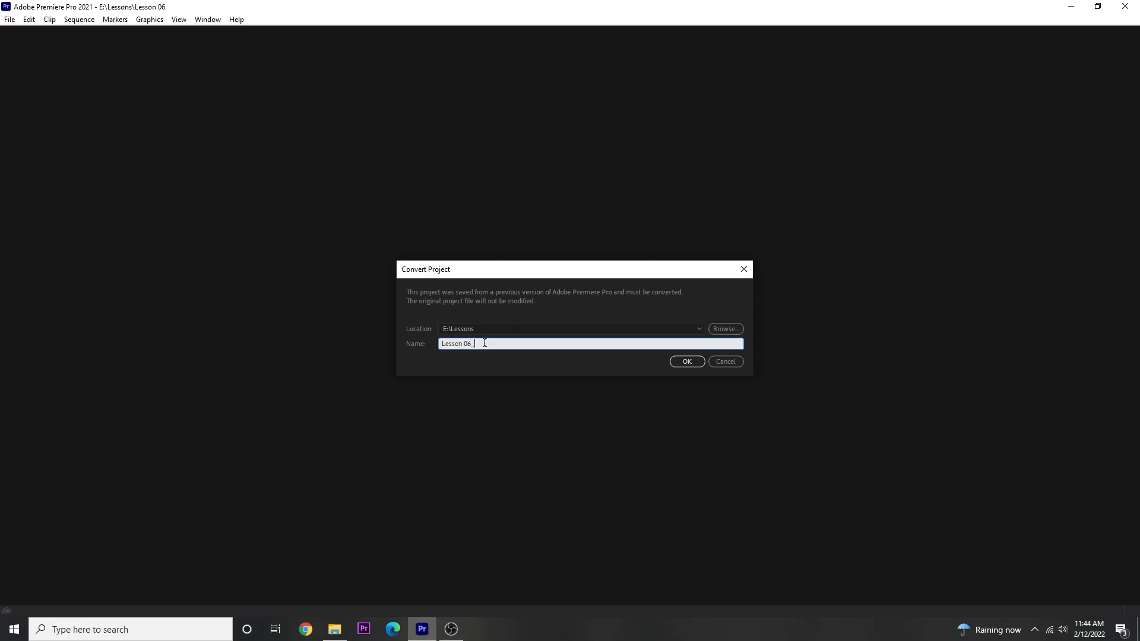
{"action": "type", "text": "wot"}
{"action": "type", "text": "rking"}
{"action": "left_click", "coordinate": [683, 361]}
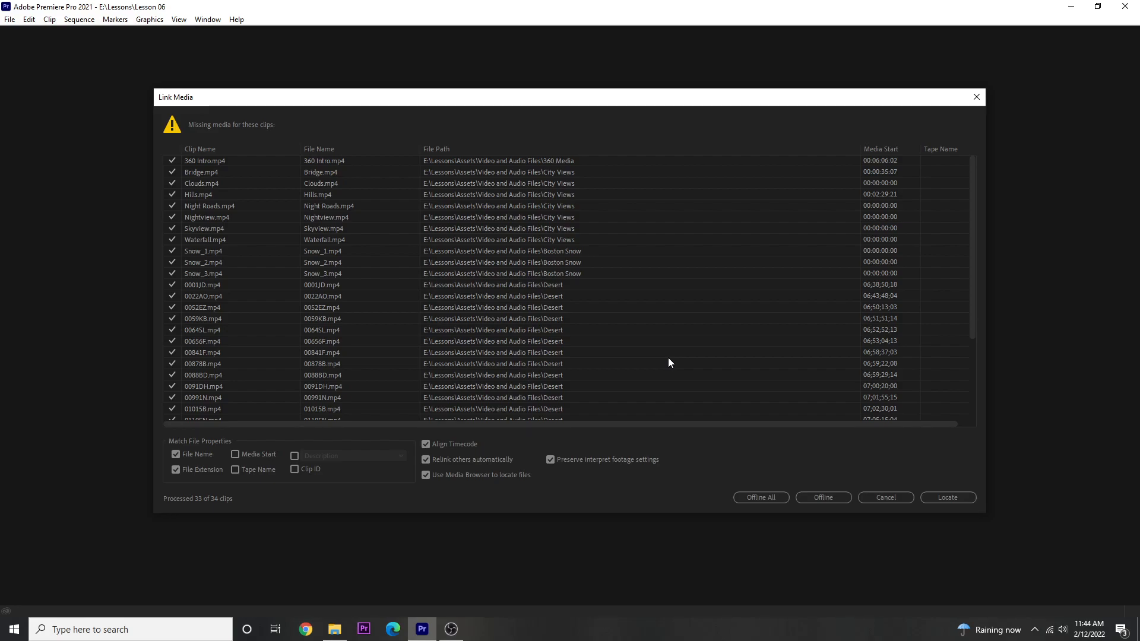
- Relink the missing Seattle_Skyline.mov clip to the file in the General Views folder
{"action": "scroll", "coordinate": [575, 344], "scroll_direction": "down", "scroll_amount": 4}
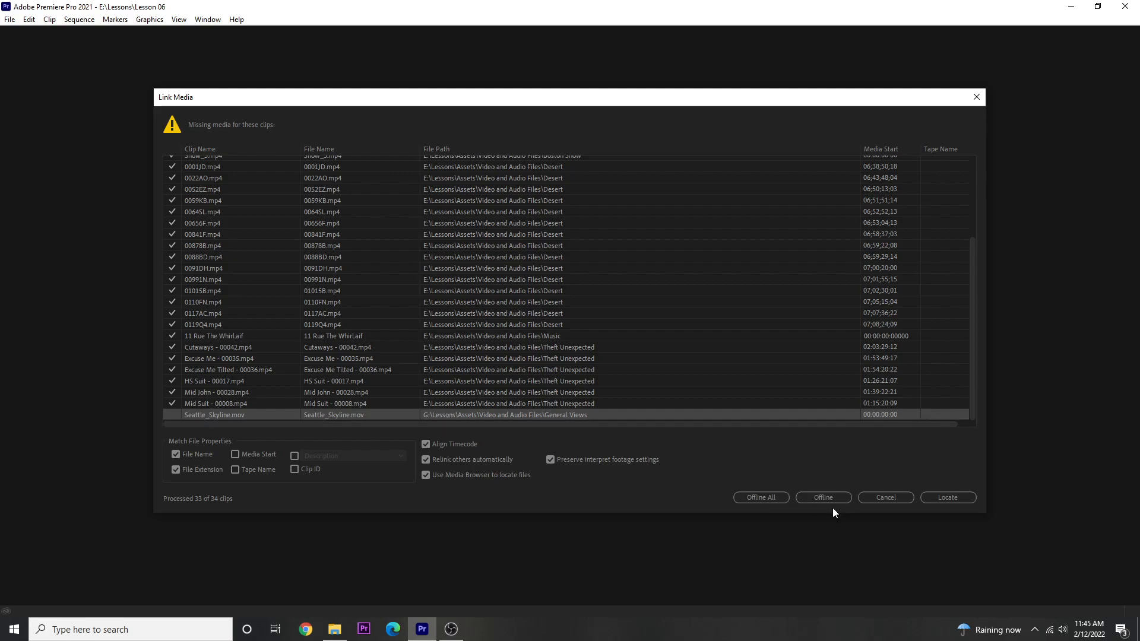
{"action": "left_click", "coordinate": [934, 496]}
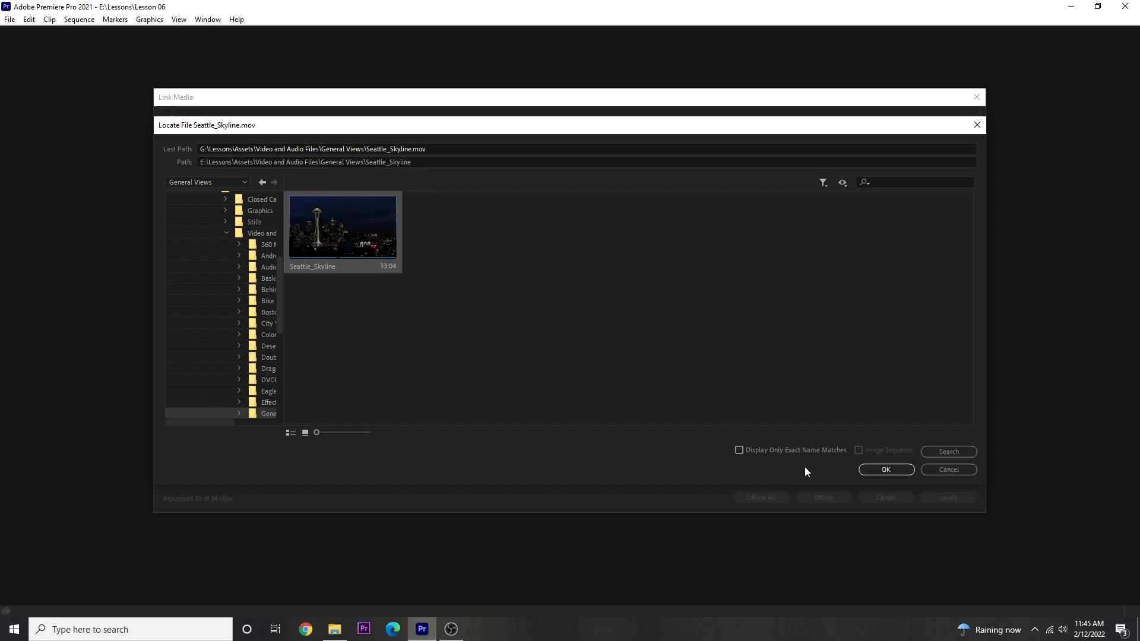
{"action": "left_click", "coordinate": [877, 470]}
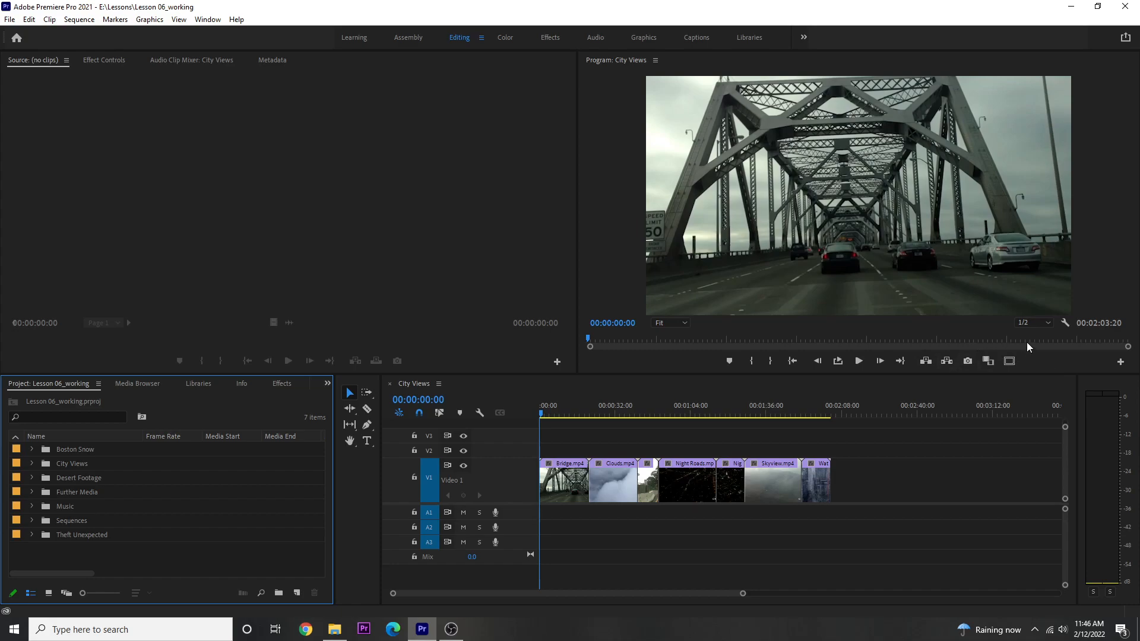
- Zoom in on the Program Monitor's time ruler and scrub the City Views sequence to 00:00:37:12
{"action": "left_click_drag", "start_coordinate": [1127, 347], "coordinate": [1089, 356]}
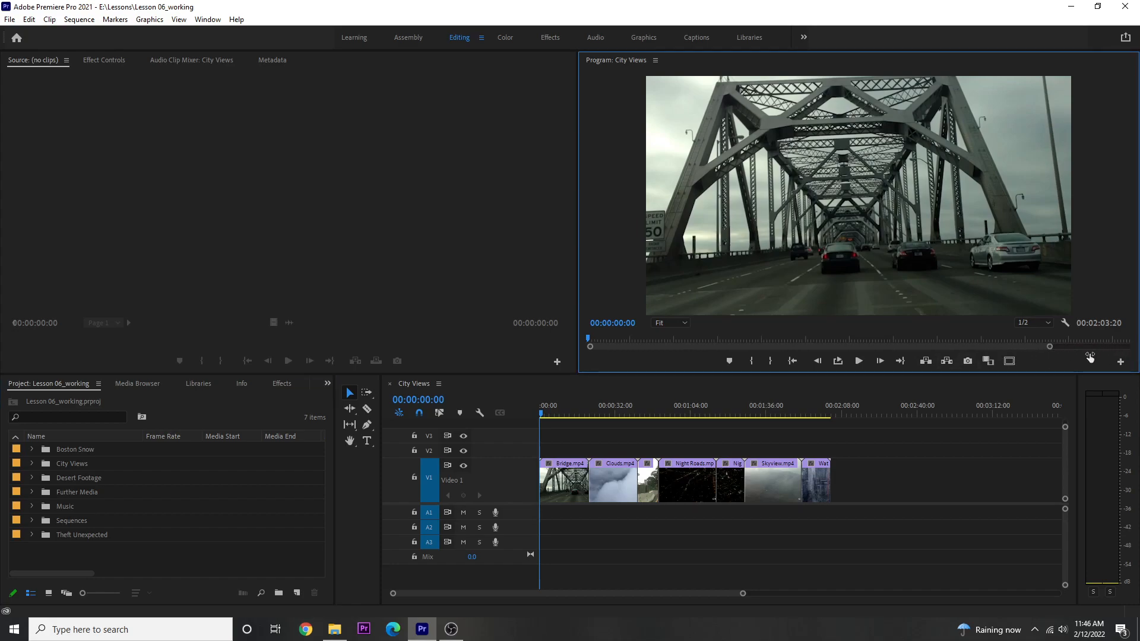
{"action": "left_click_drag", "start_coordinate": [1020, 347], "coordinate": [1107, 358]}
{"action": "mouse_move", "coordinate": [636, 336]}
{"action": "left_mouse_down"}
{"action": "mouse_move", "coordinate": [609, 338]}
{"action": "mouse_move", "coordinate": [656, 339]}
{"action": "left_mouse_up"}
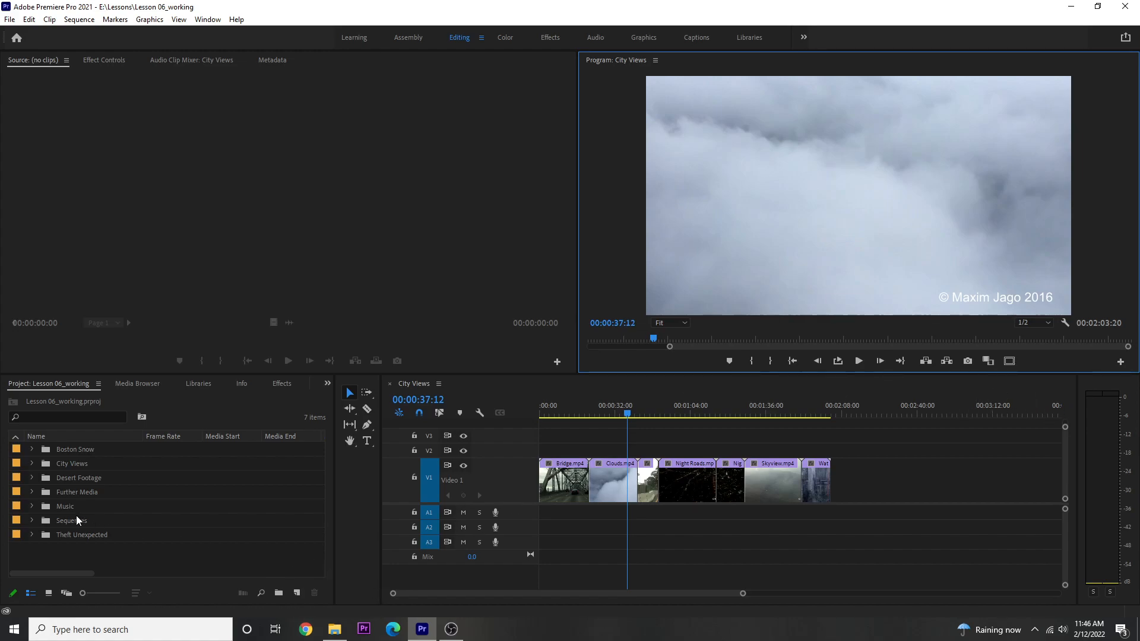
- Open the Theft Unexpected sequence from the Sequences bin in the timeline
{"action": "left_click", "coordinate": [33, 519]}
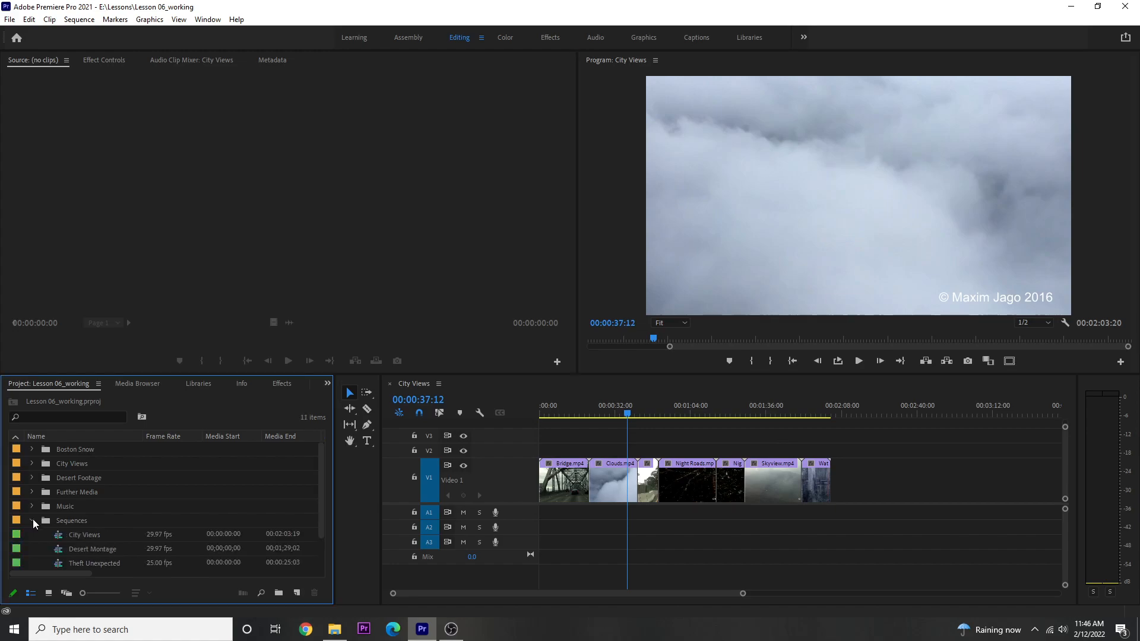
{"action": "scroll", "coordinate": [31, 522], "scroll_direction": "down", "scroll_amount": 1}
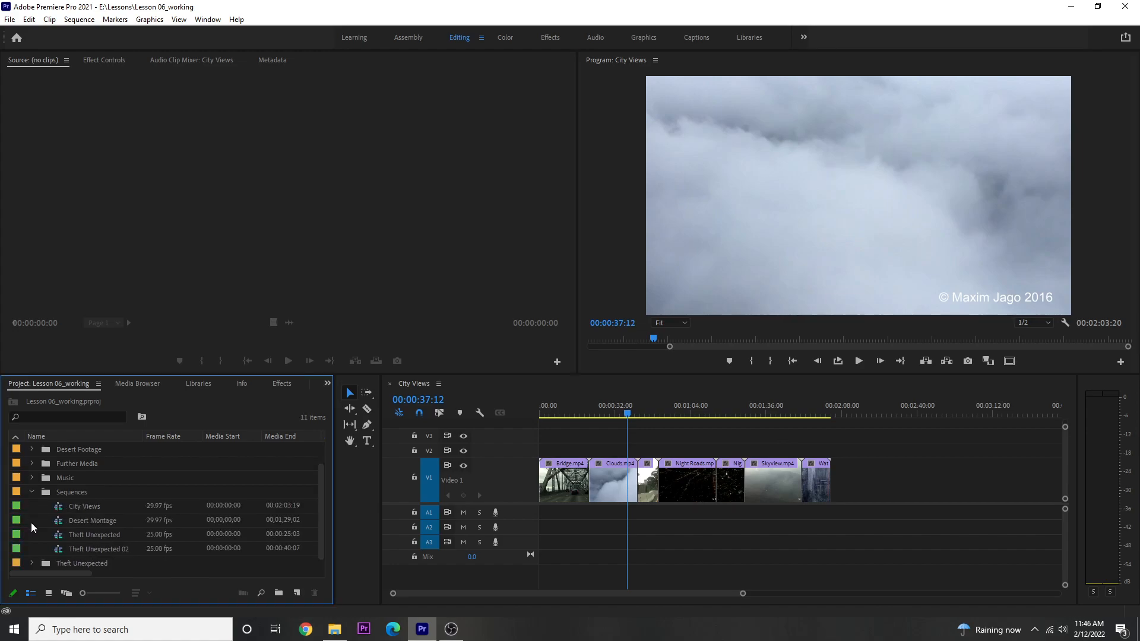
{"action": "double_click", "coordinate": [59, 537]}
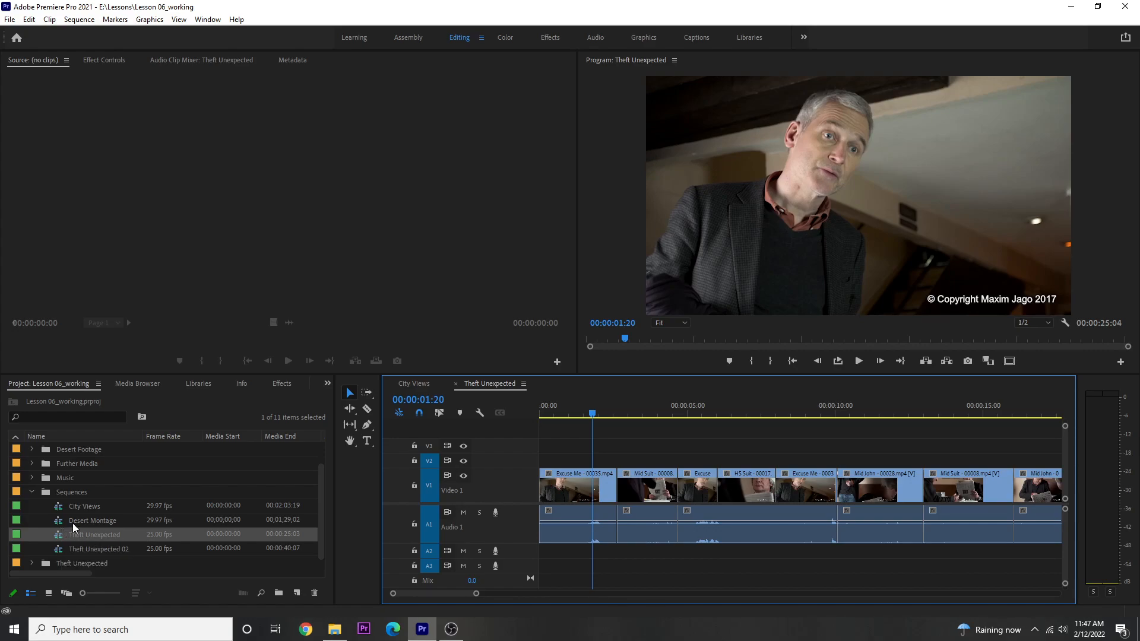
- Load HS Suit - 00017.mp4 from the Theft Unexpected bin into the Source Monitor after previewing the Program Monitor's drop zones with it
{"action": "left_click", "coordinate": [30, 561]}
{"action": "scroll", "coordinate": [45, 535], "scroll_direction": "down", "scroll_amount": 3}
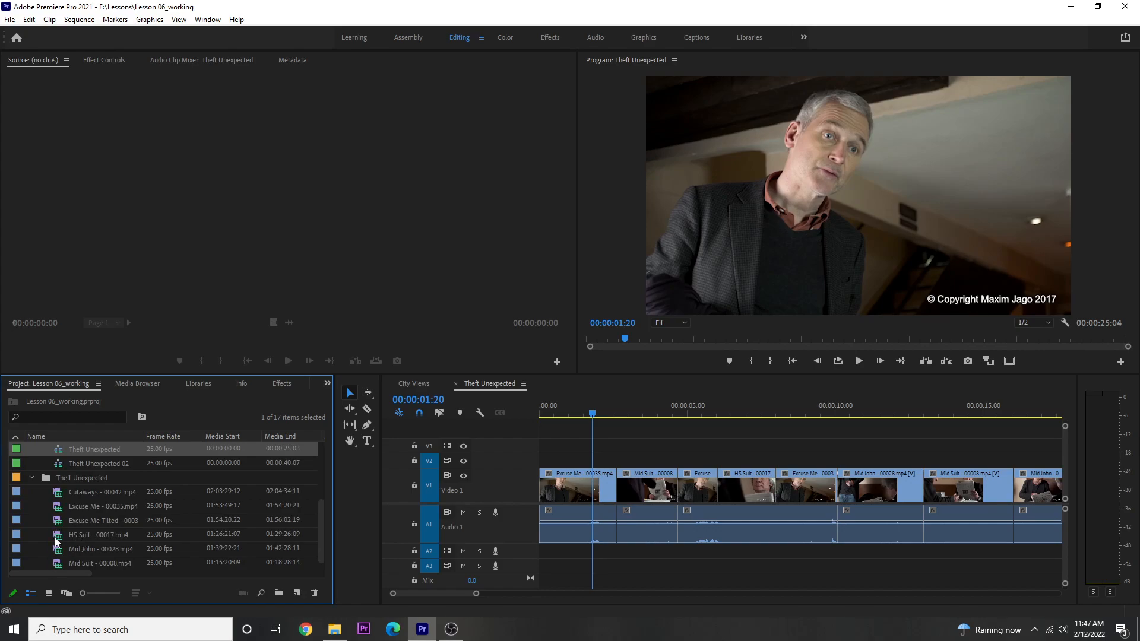
{"action": "mouse_move", "coordinate": [58, 538]}
{"action": "mouse_move", "coordinate": [58, 538]}
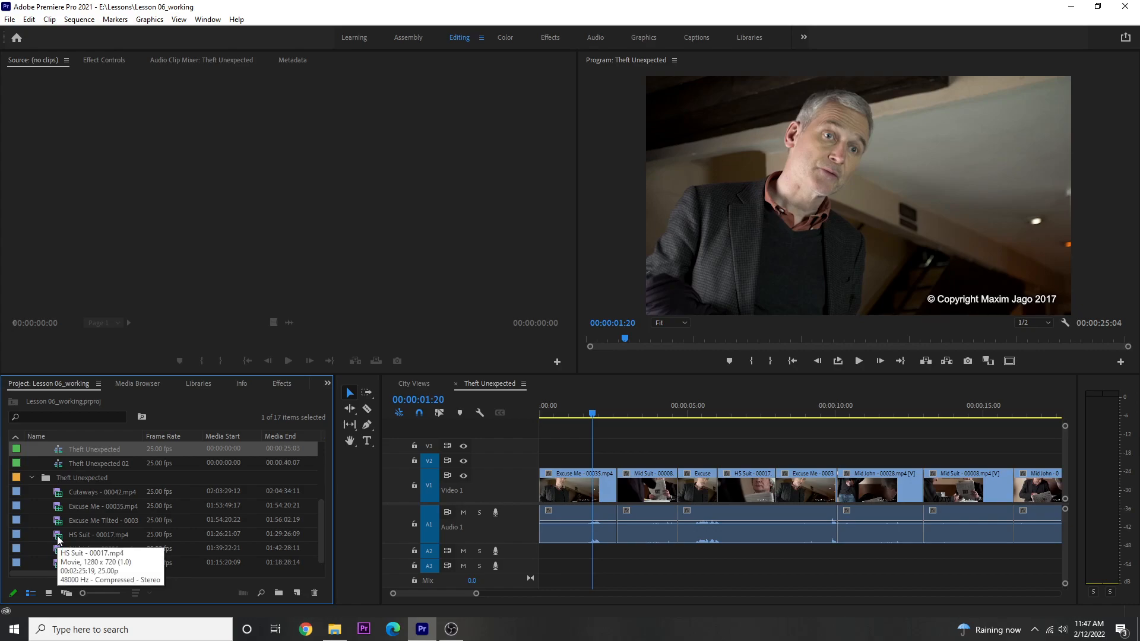
{"action": "left_click_drag", "start_coordinate": [59, 539], "coordinate": [830, 240]}
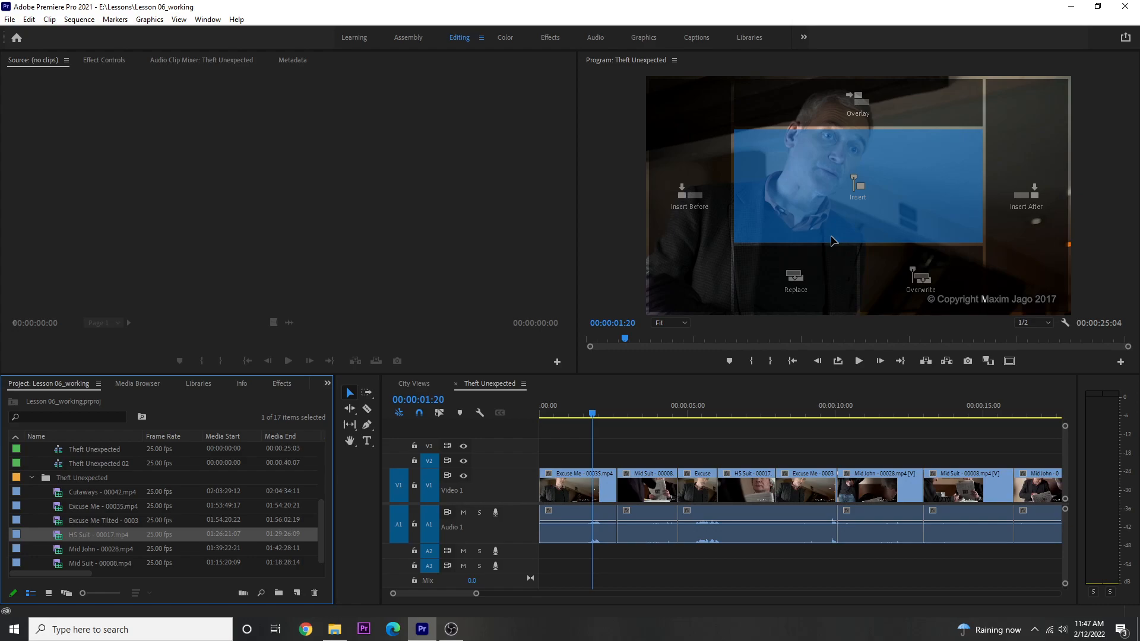
{"action": "left_click_drag", "start_coordinate": [831, 240], "coordinate": [918, 110]}
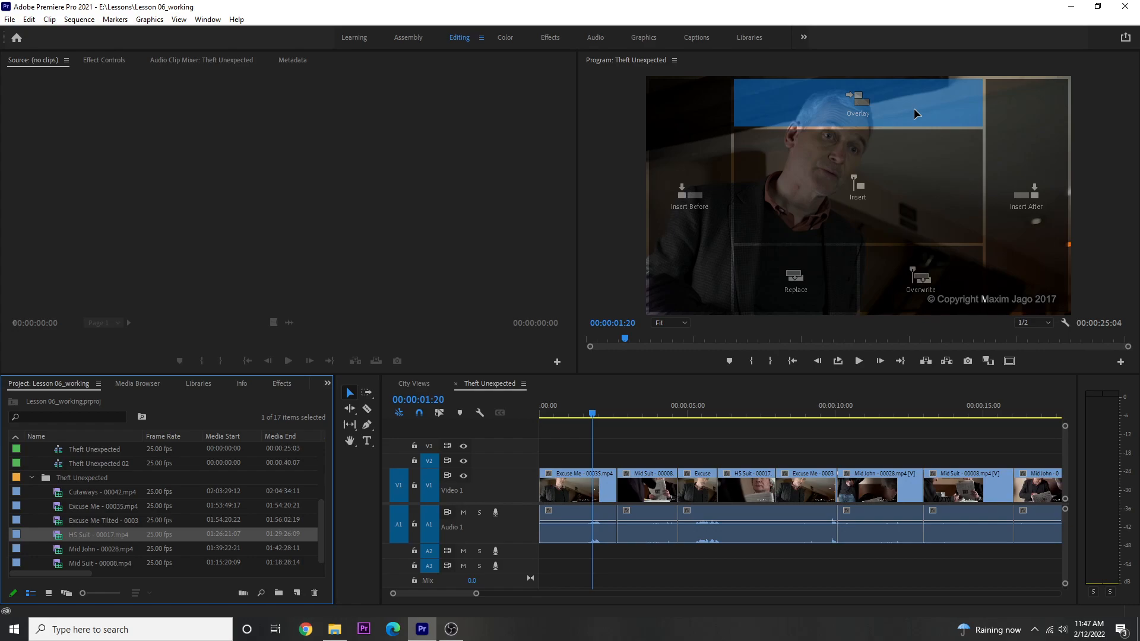
{"action": "left_click_drag", "start_coordinate": [912, 119], "coordinate": [906, 175]}
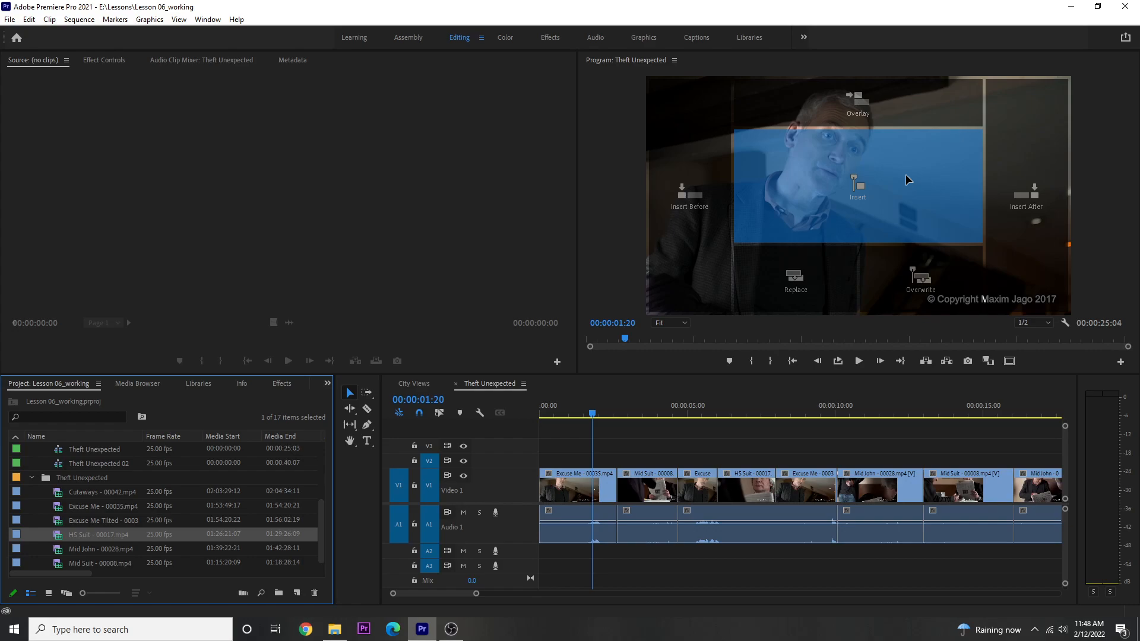
{"action": "left_click_drag", "start_coordinate": [907, 180], "coordinate": [255, 207]}
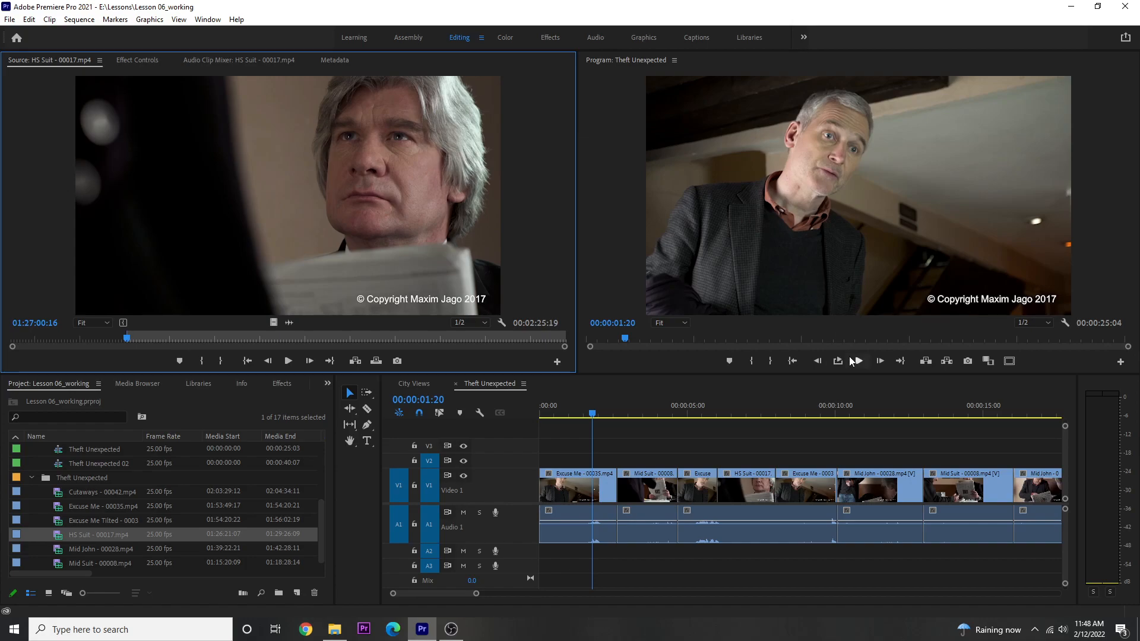
- Move the timeline playhead to the very end of the Theft Unexpected sequence
{"action": "scroll", "coordinate": [891, 415], "scroll_direction": "down", "scroll_amount": 5}
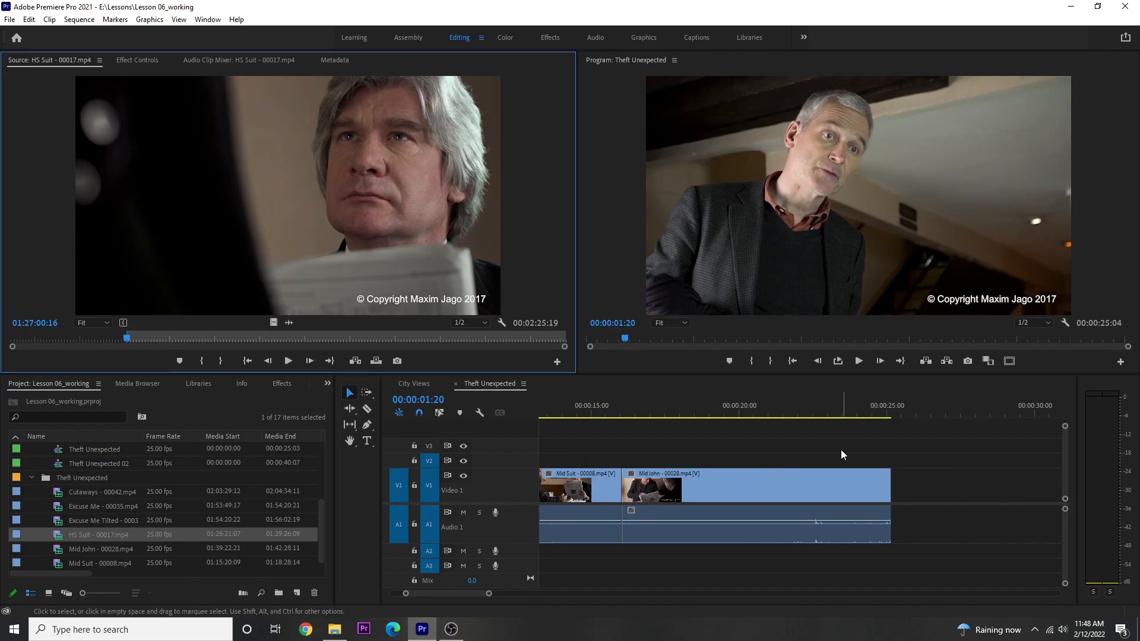
{"action": "left_click", "coordinate": [843, 405]}
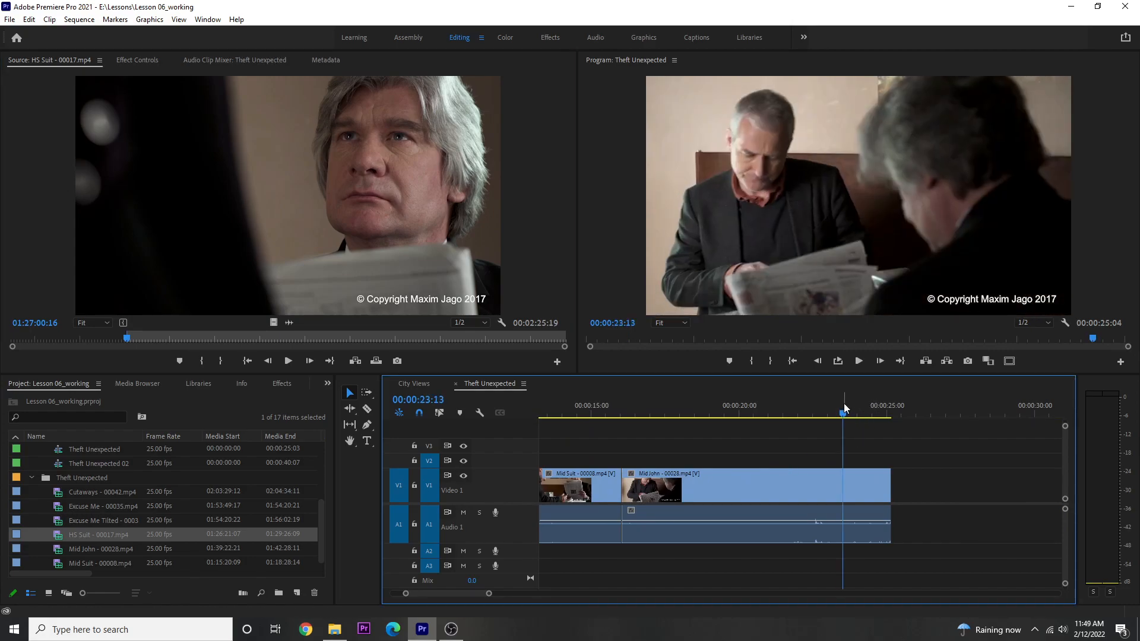
{"action": "key", "text": "End"}
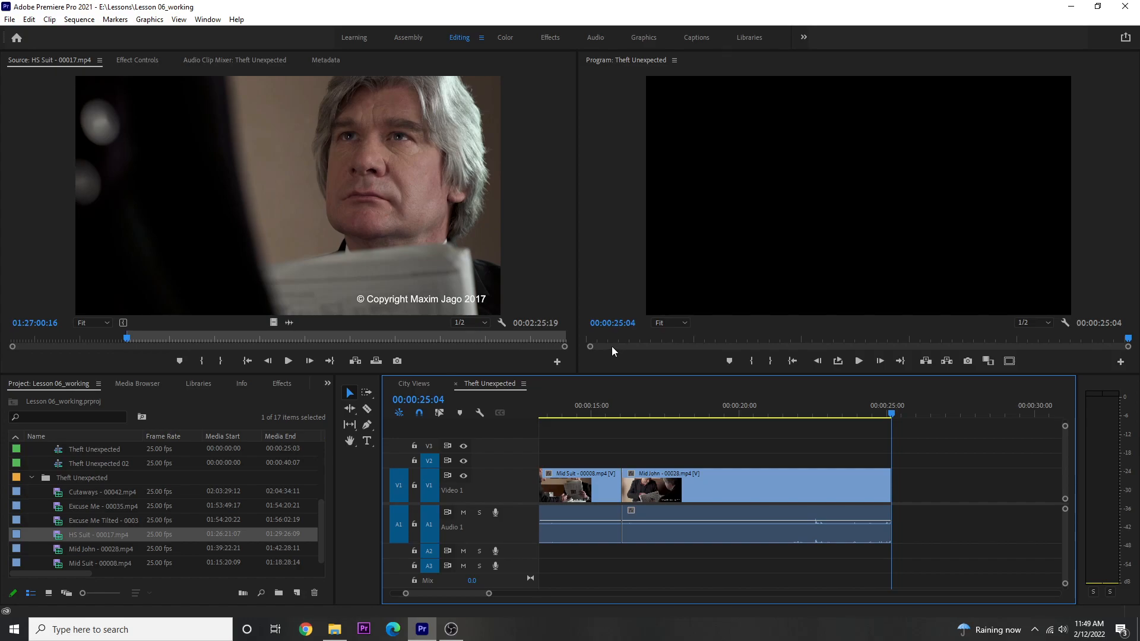
- Set a new In point at 01:26:49:00 on the HS Suit source clip
{"action": "left_click", "coordinate": [121, 339]}
{"action": "left_click_drag", "start_coordinate": [122, 339], "coordinate": [93, 341]}
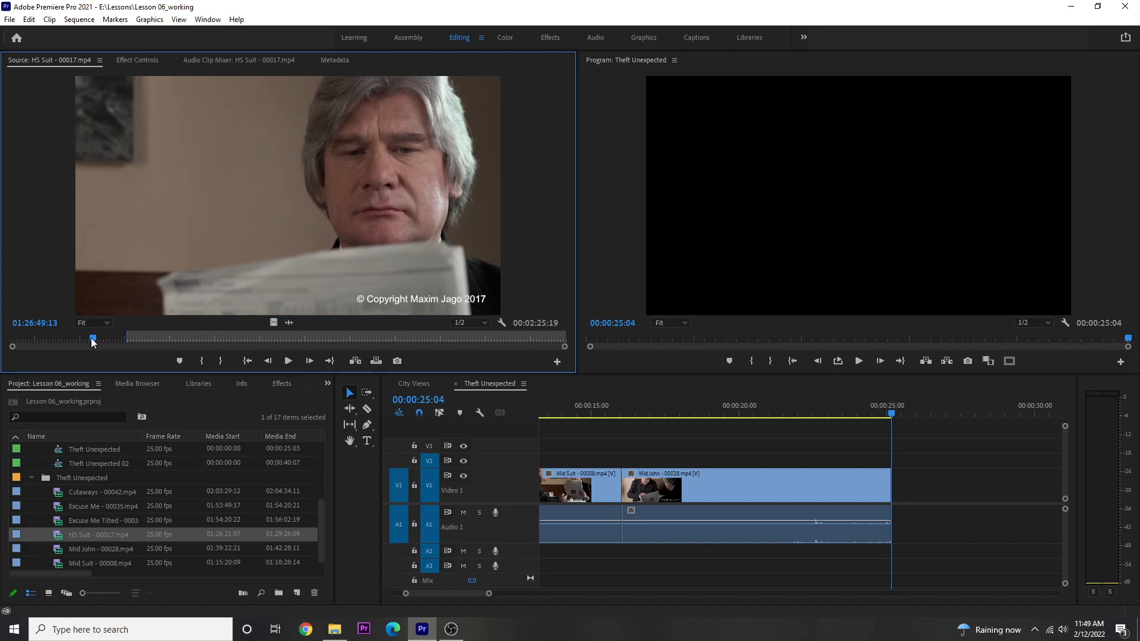
{"action": "key", "text": "Left"}
{"action": "key", "text": "Left"}
{"action": "key", "text": "Left"}
{"action": "key", "text": "Left"}
{"action": "key", "text": "Left"}
{"action": "key", "text": "Left"}
{"action": "key", "text": "Left"}
{"action": "key", "text": "Left"}
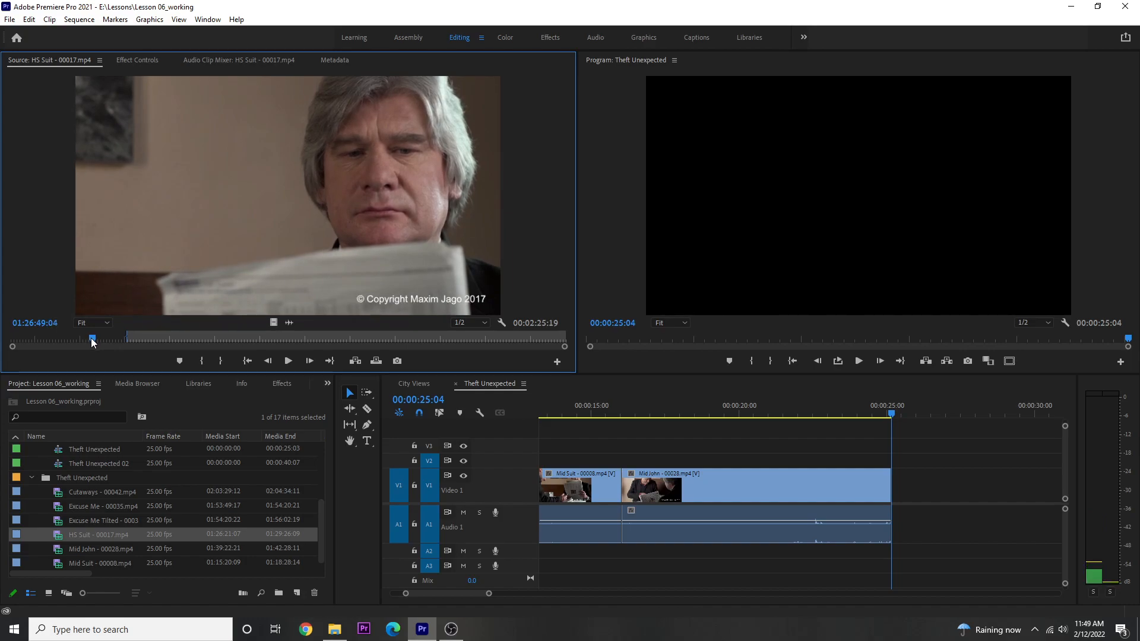
{"action": "key", "text": "Left"}
{"action": "key", "text": "Left"}
{"action": "key", "text": "Left"}
{"action": "key", "text": "i"}
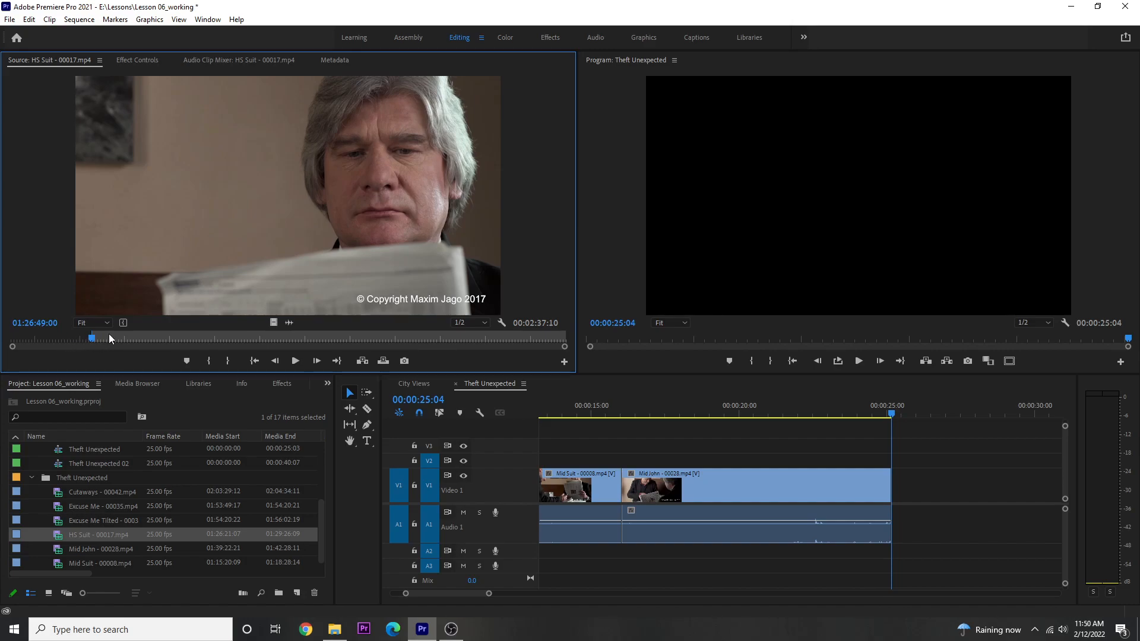
- Mark the HS Suit clip's Out point at 01:26:52:00 and insert the marked section at the end of the sequence
{"action": "left_click", "coordinate": [105, 336]}
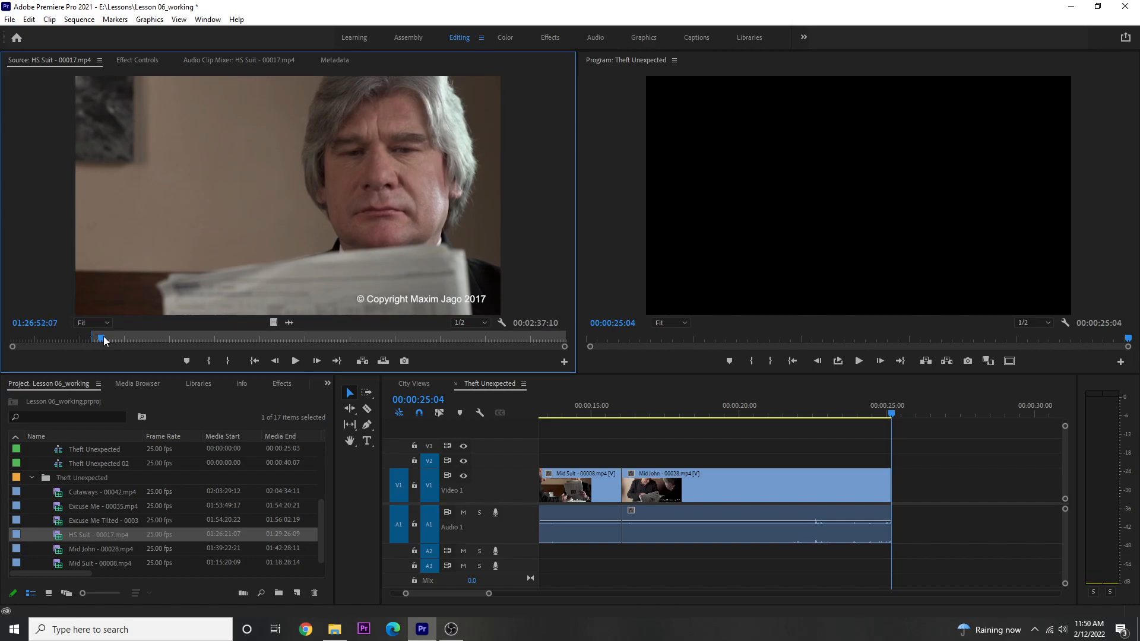
{"action": "key", "text": "Left"}
{"action": "key", "text": "o"}
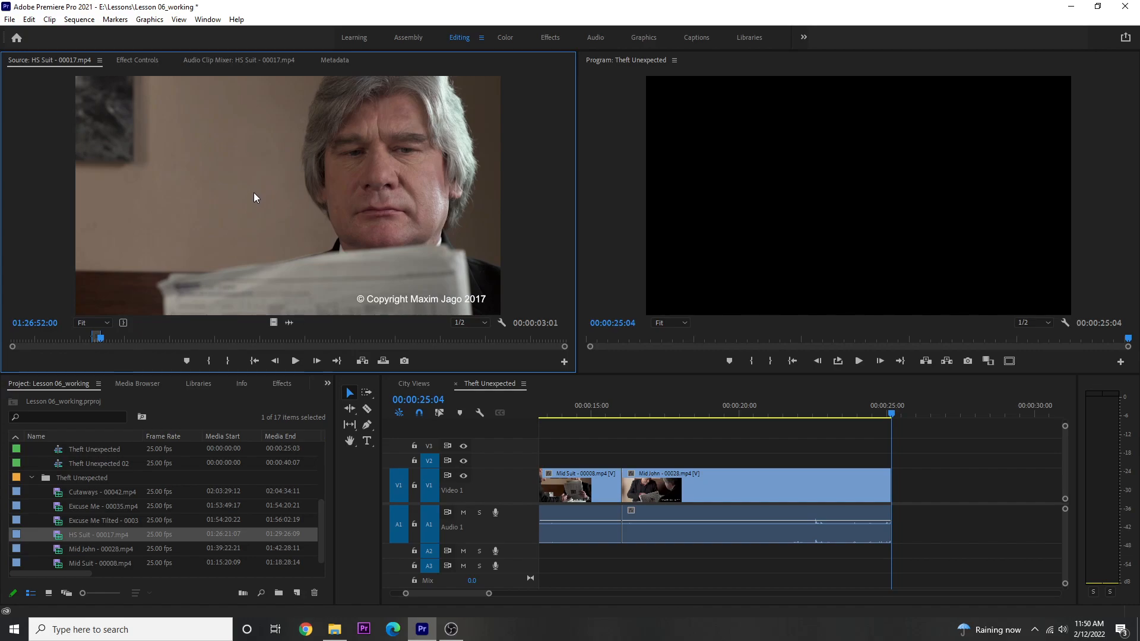
{"action": "left_click_drag", "start_coordinate": [254, 196], "coordinate": [857, 198]}
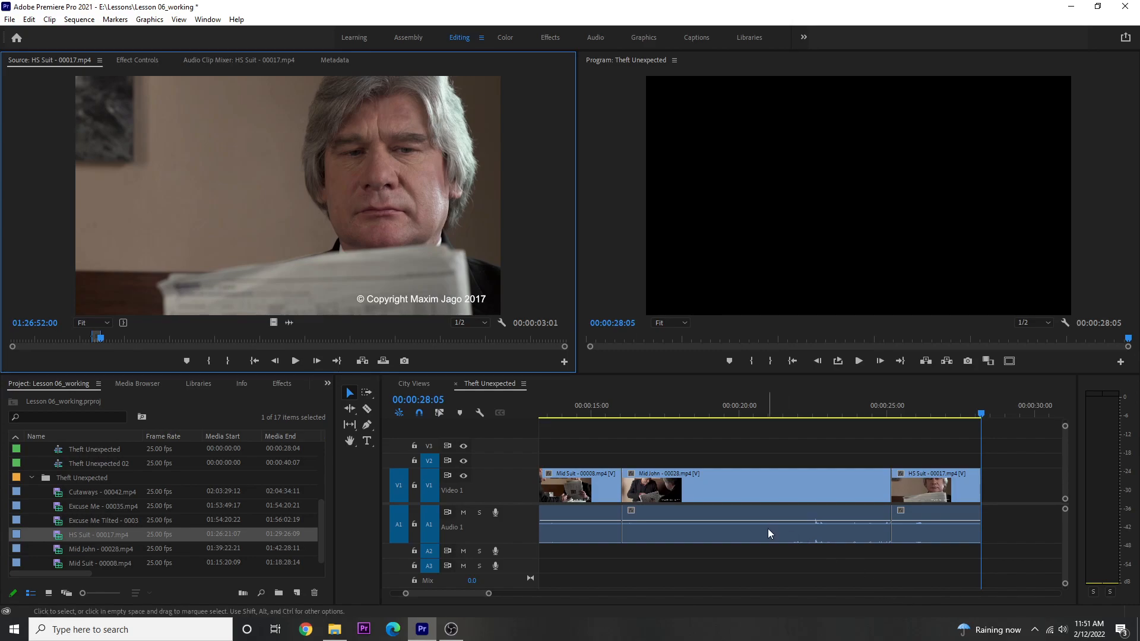
- Place the sequence playhead on the cut before the last Mid John clip and mark HS Suit's In point at 01:27:30:01
{"action": "left_click", "coordinate": [617, 409]}
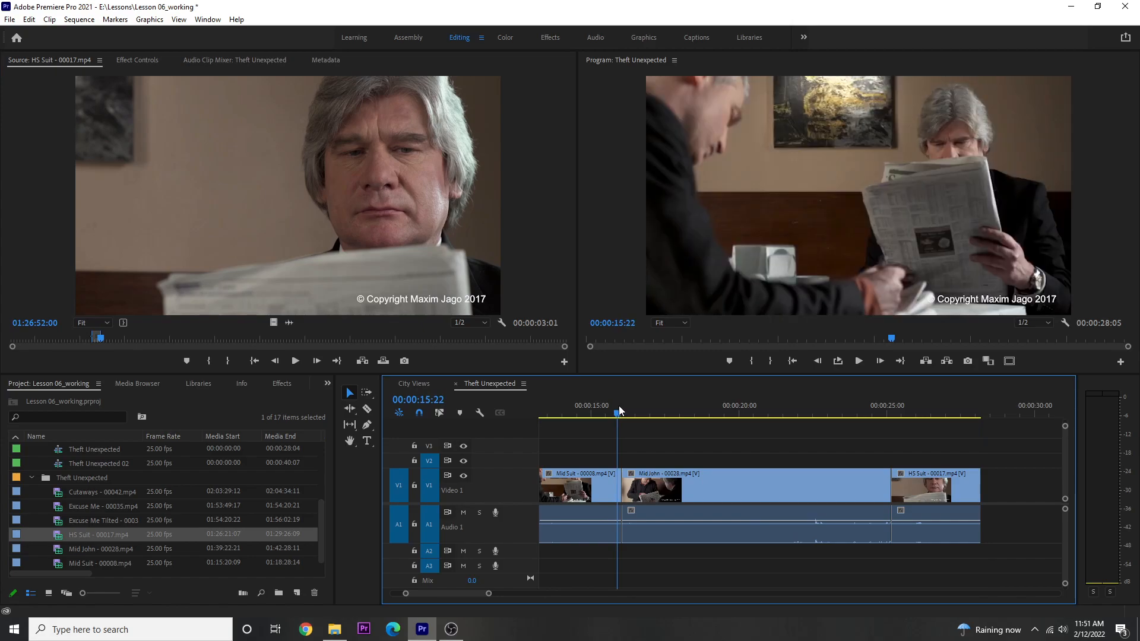
{"action": "key", "text": "Down"}
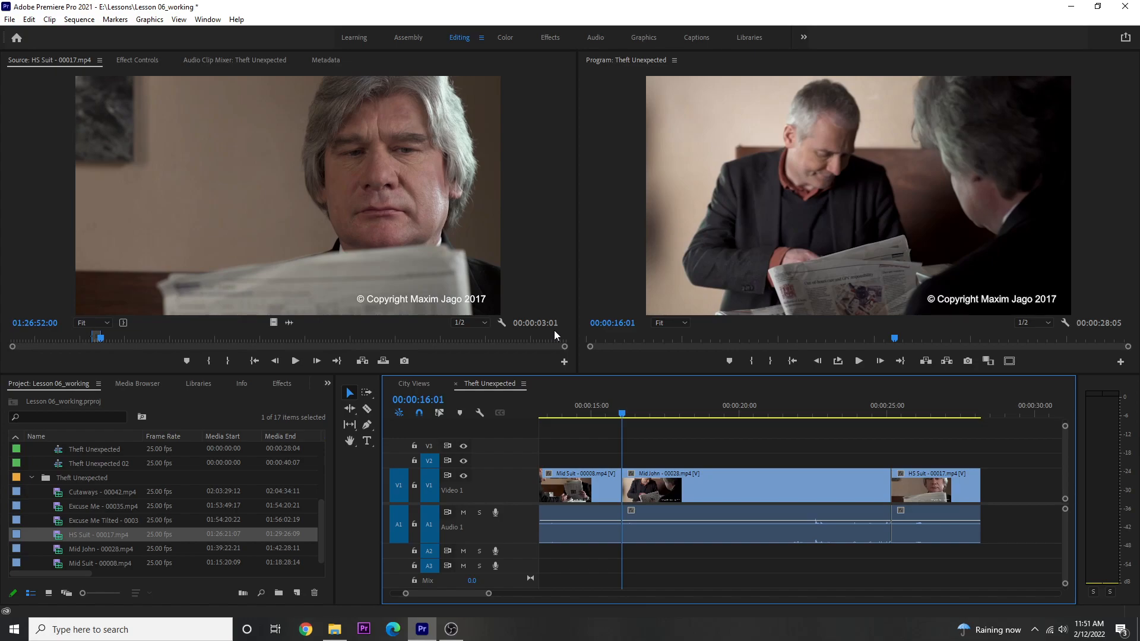
{"action": "mouse_move", "coordinate": [216, 338]}
{"action": "left_mouse_down"}
{"action": "mouse_move", "coordinate": [226, 336]}
{"action": "mouse_move", "coordinate": [128, 330]}
{"action": "mouse_move", "coordinate": [226, 324]}
{"action": "mouse_move", "coordinate": [216, 322]}
{"action": "left_mouse_up"}
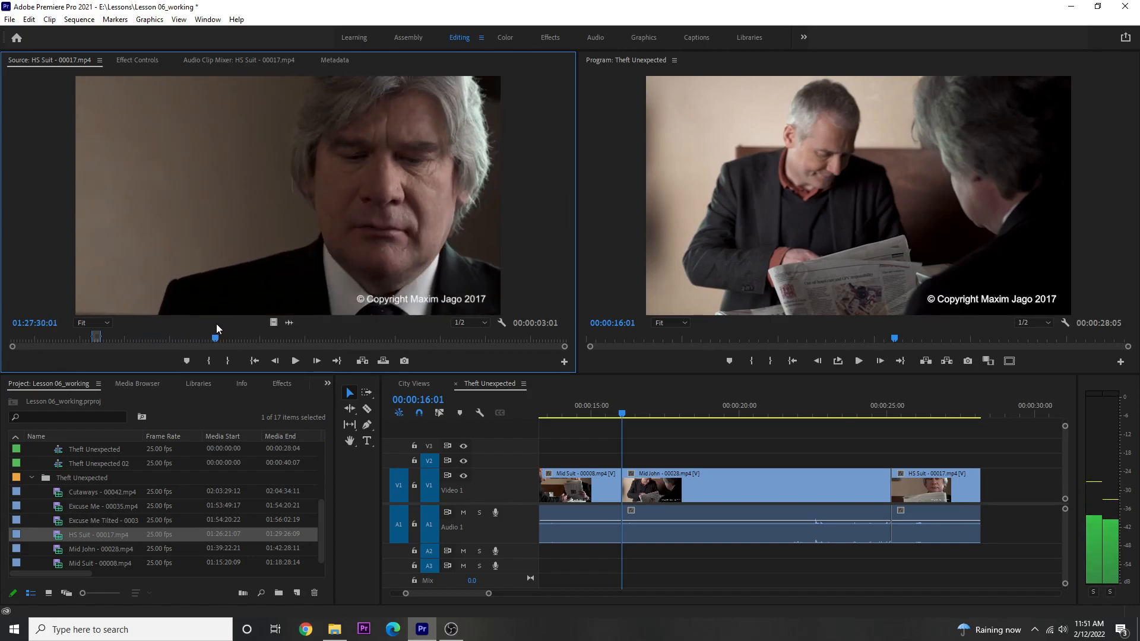
{"action": "key", "text": "i"}
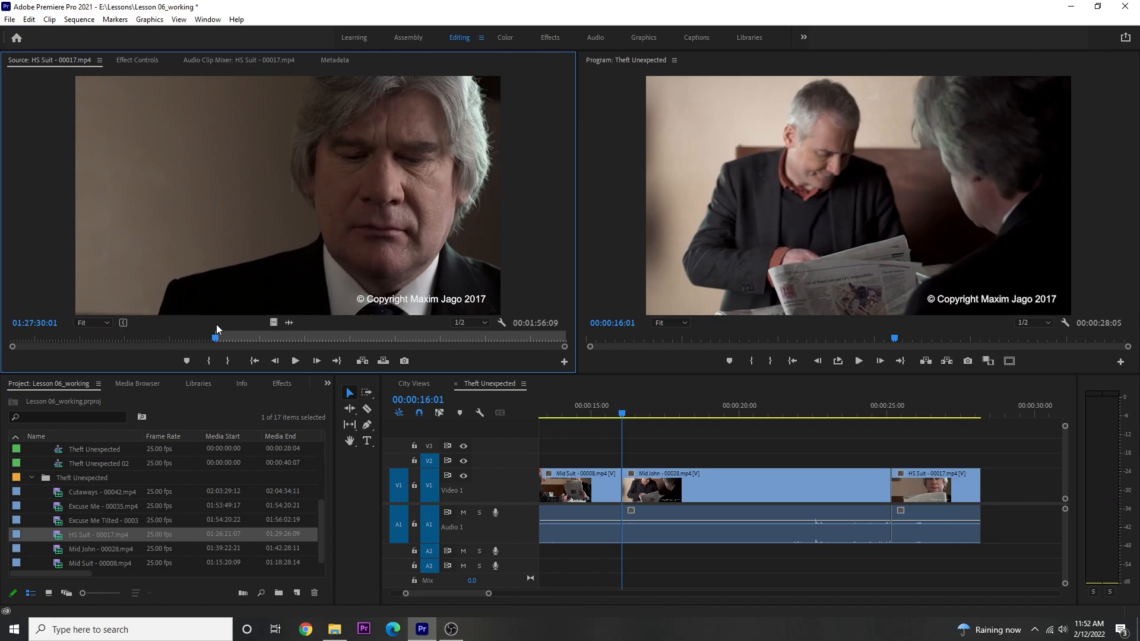
- Set the HS Suit clip's Out point at 01:27:32:00 and insert the section at the playhead before the Mid John clip
{"action": "key", "text": "space"}
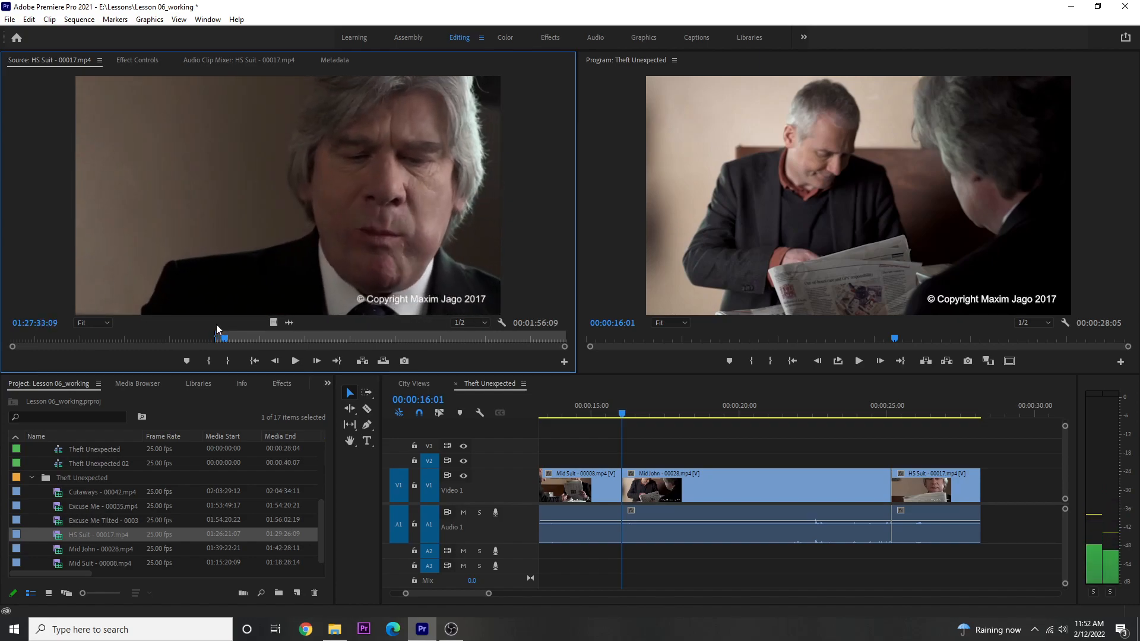
{"action": "key", "text": "o"}
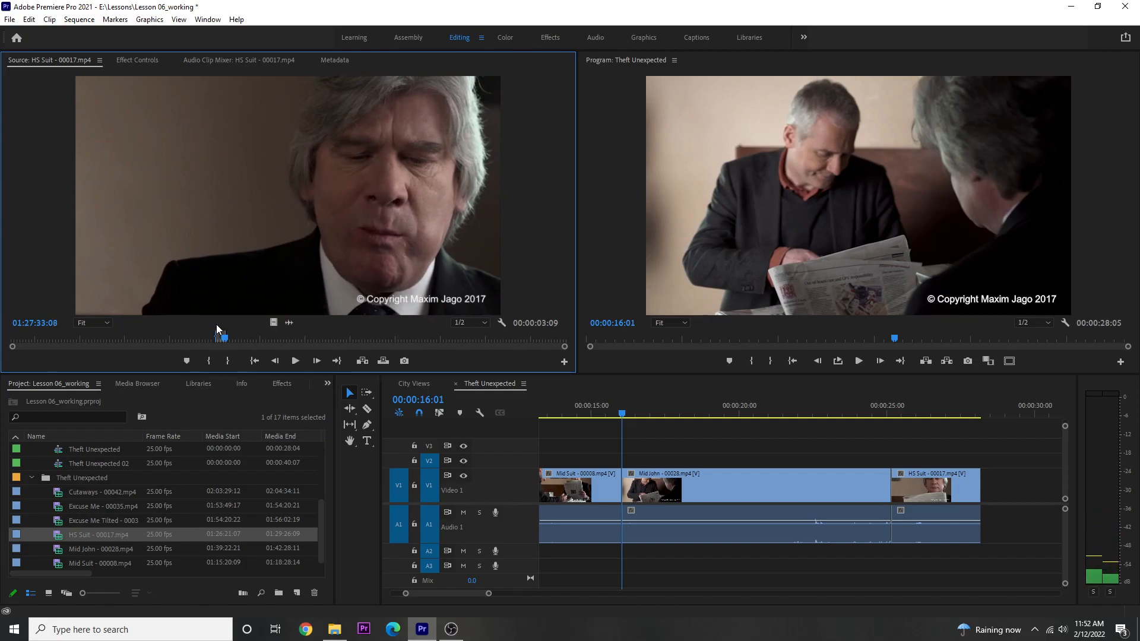
{"action": "key", "text": "Left"}
{"action": "key", "text": "Left"}
{"action": "key", "text": "Left"}
{"action": "key", "text": "Left"}
{"action": "key", "text": "Left"}
{"action": "key", "text": "Left"}
{"action": "key", "text": "Left"}
{"action": "key", "text": "Left"}
{"action": "key", "text": "Left"}
{"action": "key", "text": "Left"}
{"action": "key", "text": "Left"}
{"action": "key", "text": "Left"}
{"action": "key", "text": "Left"}
{"action": "key", "text": "Left"}
{"action": "key", "text": "Left"}
{"action": "key", "text": "Left"}
{"action": "key", "text": "Left"}
{"action": "key", "text": "o"}
{"action": "key", "text": "Left"}
{"action": "key", "text": "Left"}
{"action": "key", "text": "Left"}
{"action": "key", "text": "Left"}
{"action": "key", "text": "Left"}
{"action": "key", "text": "Left"}
{"action": "key", "text": "Left"}
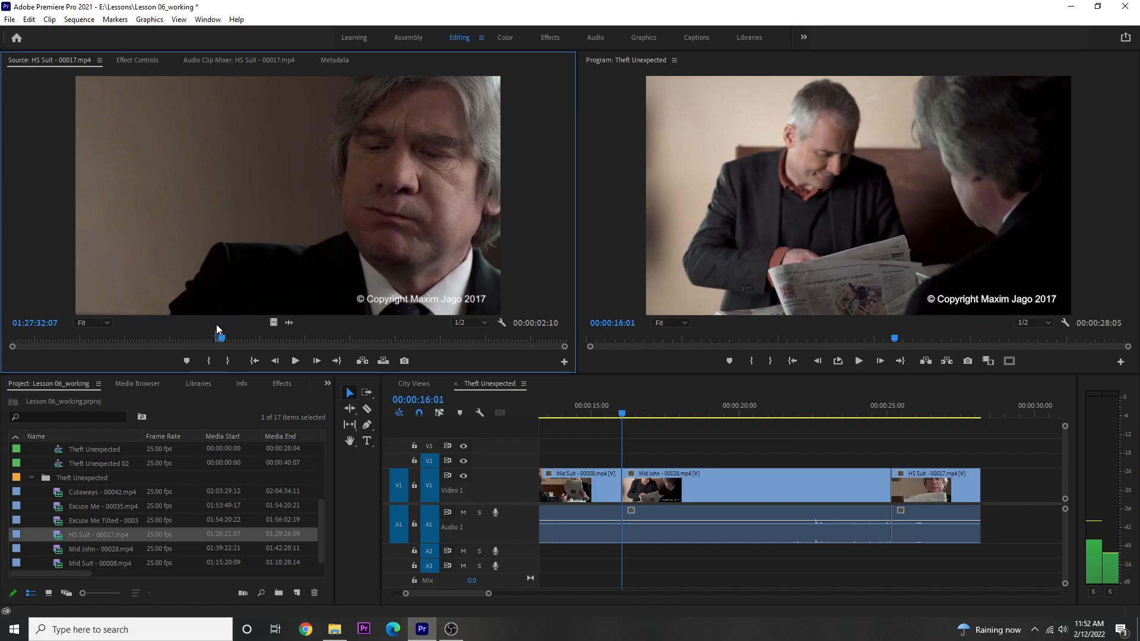
{"action": "key", "text": "o"}
{"action": "key", "text": "Left"}
{"action": "key", "text": "Left"}
{"action": "key", "text": "Left"}
{"action": "key", "text": "Left"}
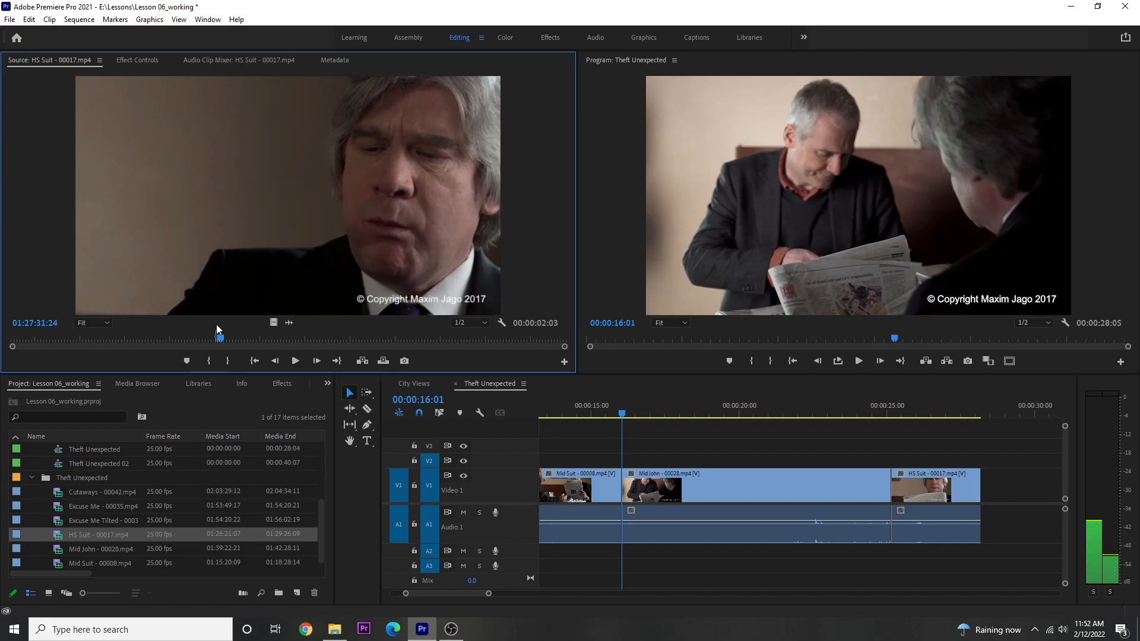
{"action": "key", "text": "o"}
{"action": "key", "text": "Right"}
{"action": "key", "text": "o"}
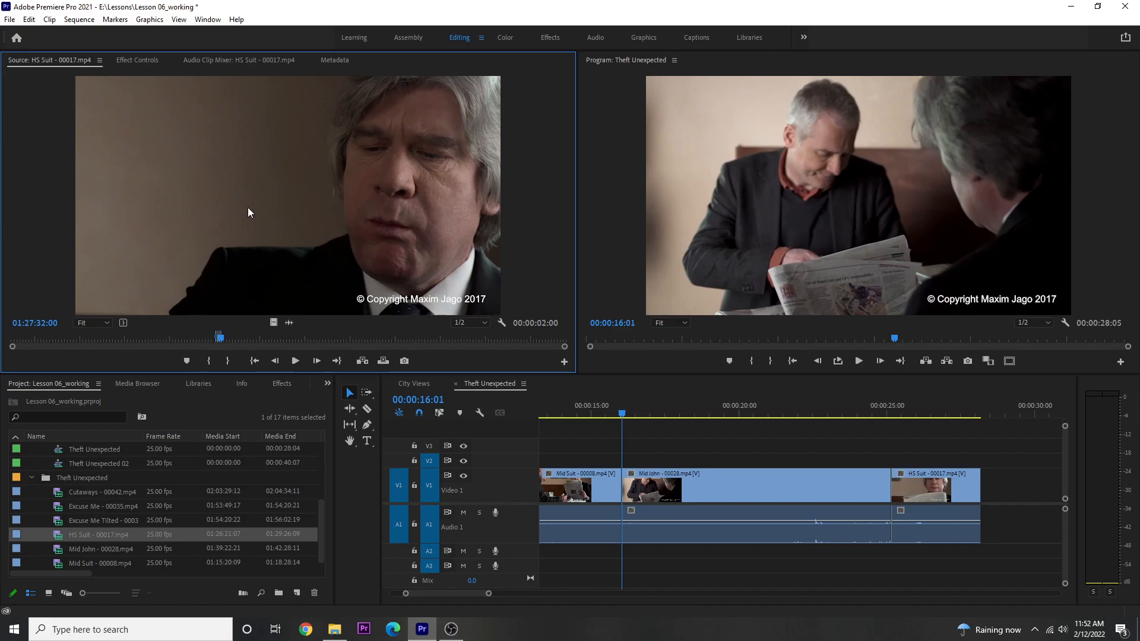
{"action": "left_click_drag", "start_coordinate": [274, 197], "coordinate": [873, 198]}
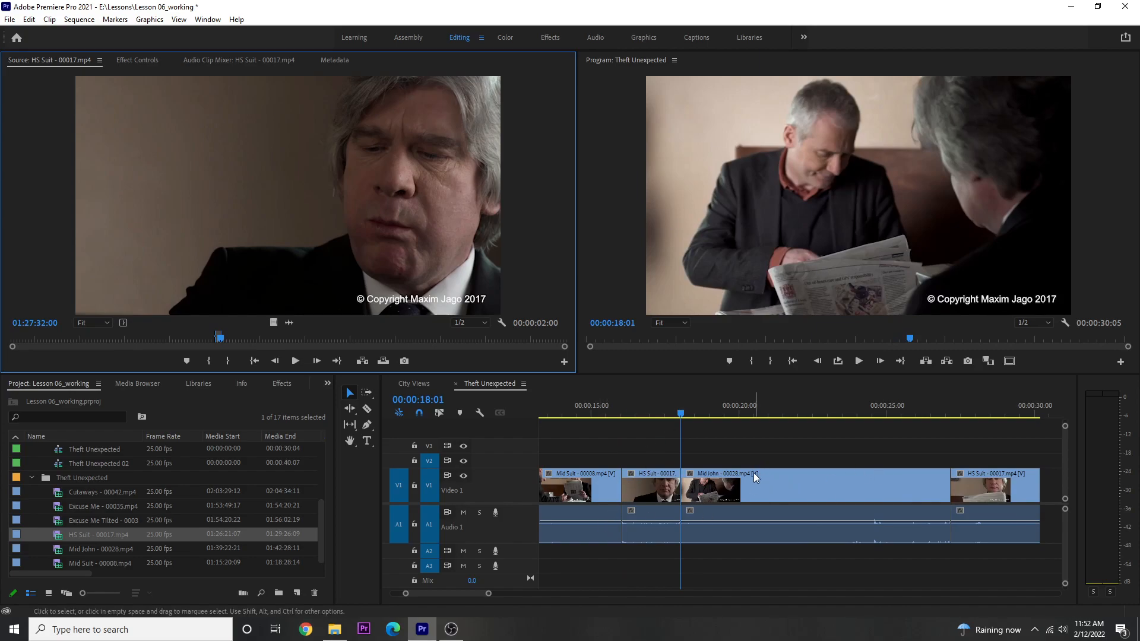